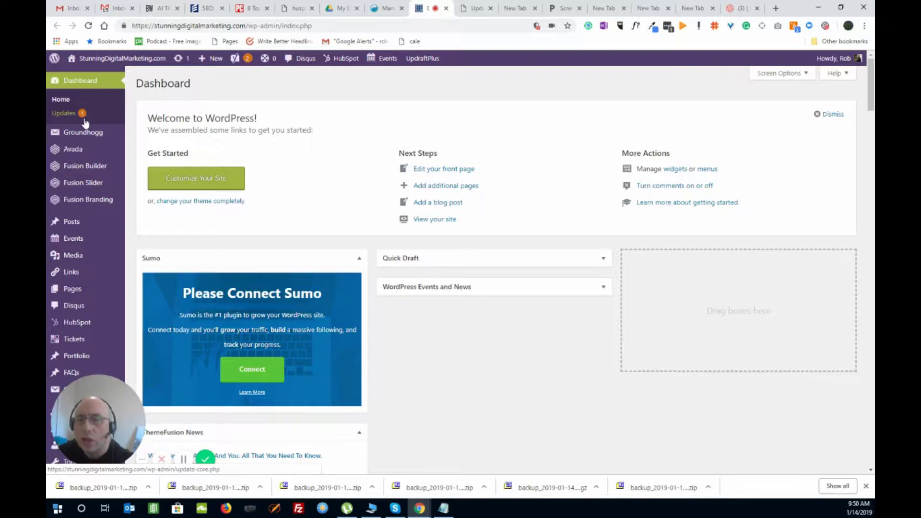
Step: Open the UpdraftPlus Backups page from the WordPress settings
scroll(84, 123, down, 4)
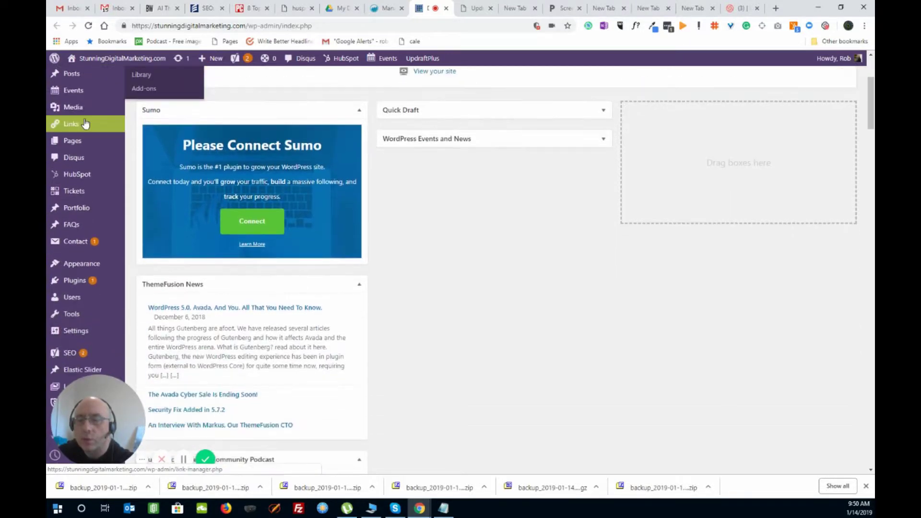
mouse_move(81, 285)
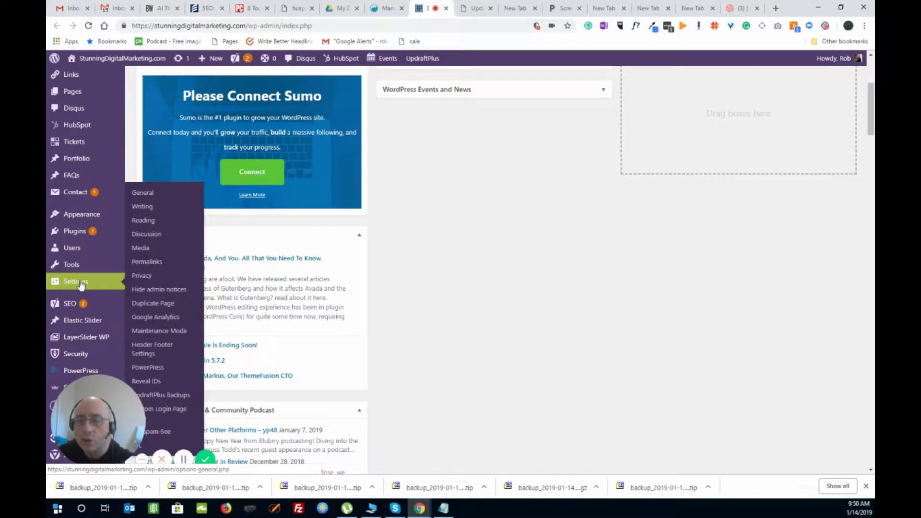
click(187, 398)
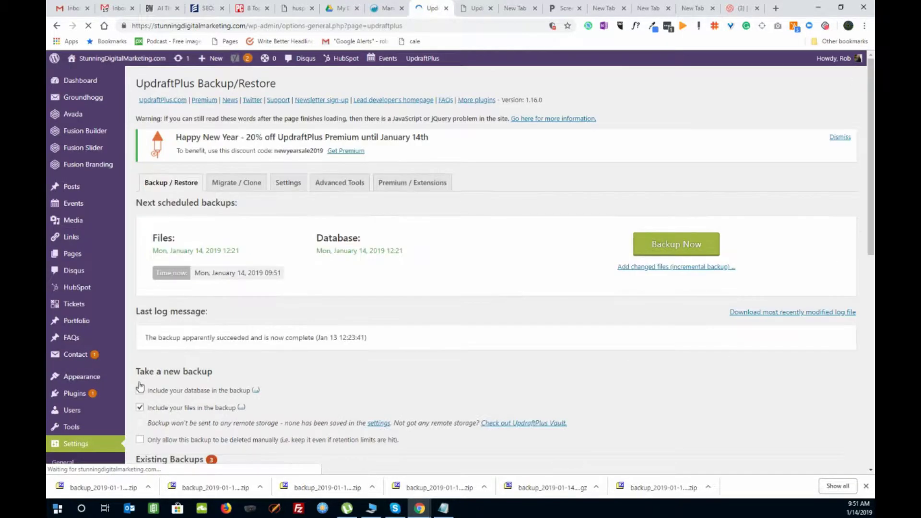
Step: Look over the next scheduled backups, the last log message and the list of existing backups
click(140, 389)
scroll(196, 317, down, 1)
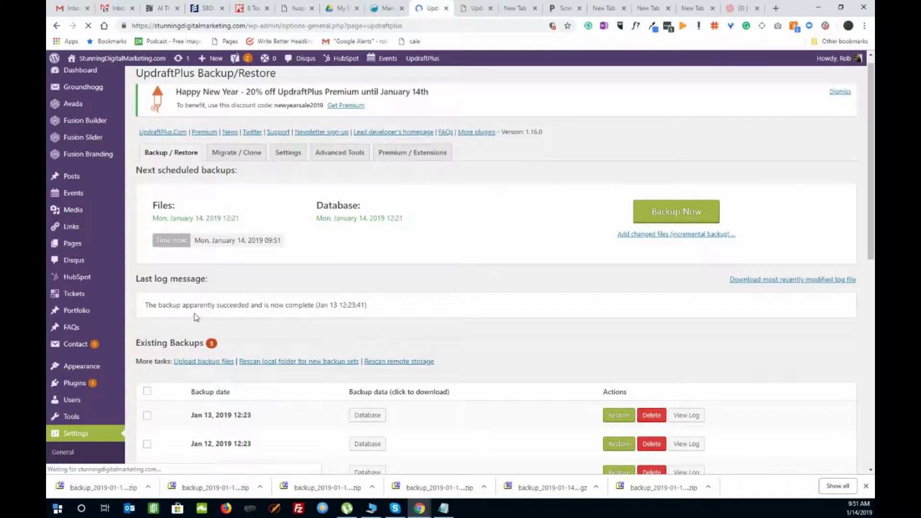
scroll(414, 365, down, 1)
scroll(413, 362, up, 1)
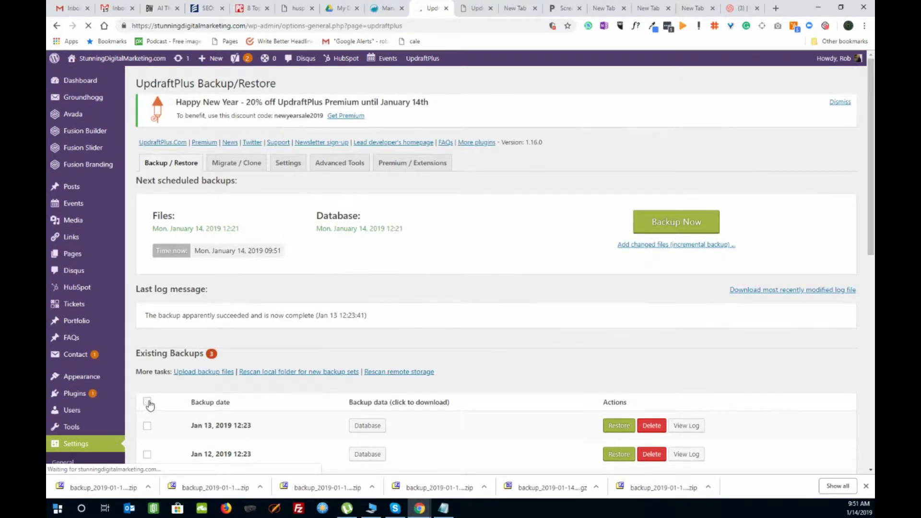
click(147, 401)
scroll(288, 365, down, 4)
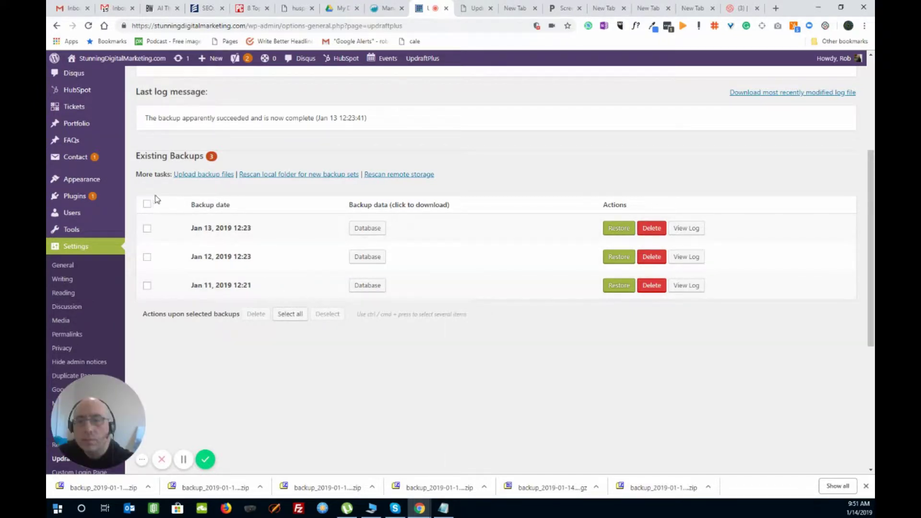
scroll(532, 335, up, 3)
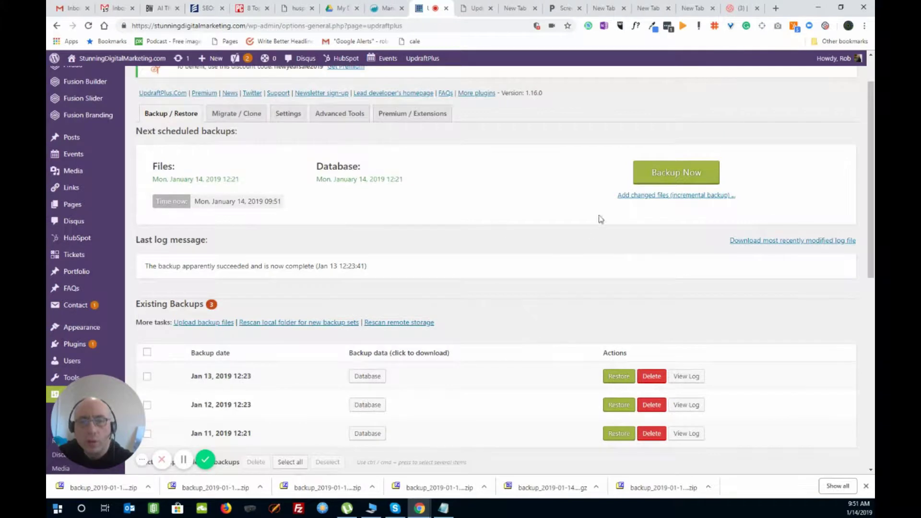
Step: Run a new backup of the database and files, including plugins, themes, uploads and any other directories found inside wp-content
click(679, 177)
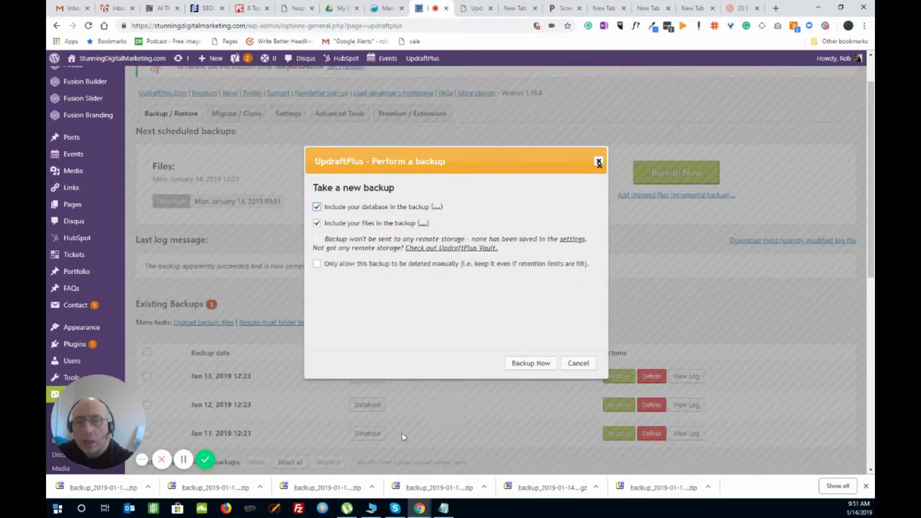
click(538, 365)
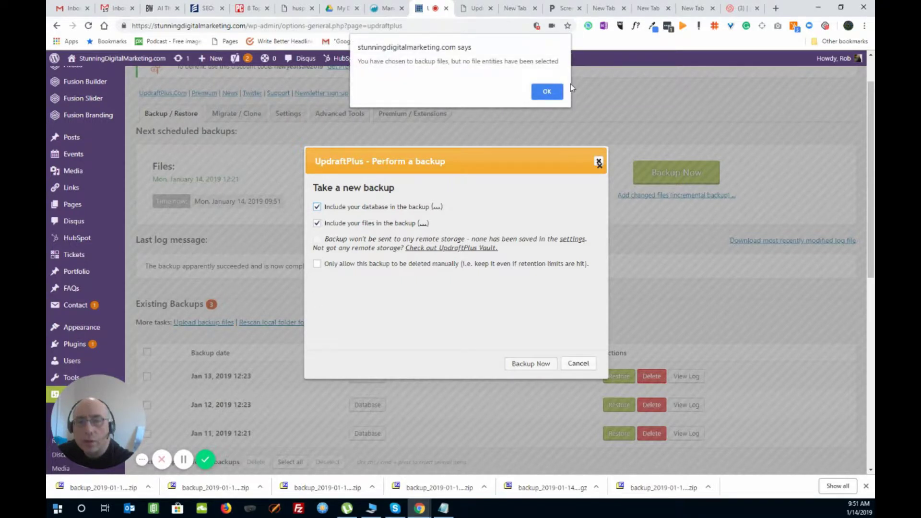
click(544, 93)
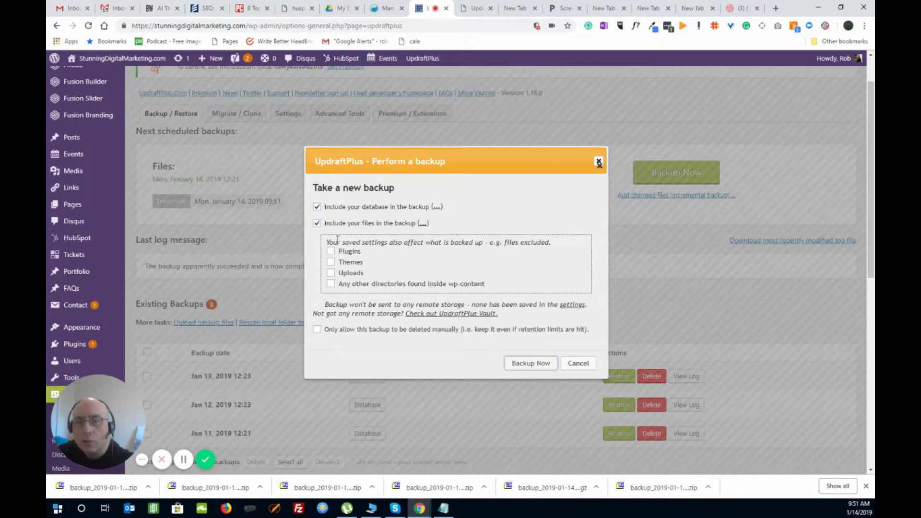
click(334, 252)
click(331, 262)
click(331, 272)
click(331, 284)
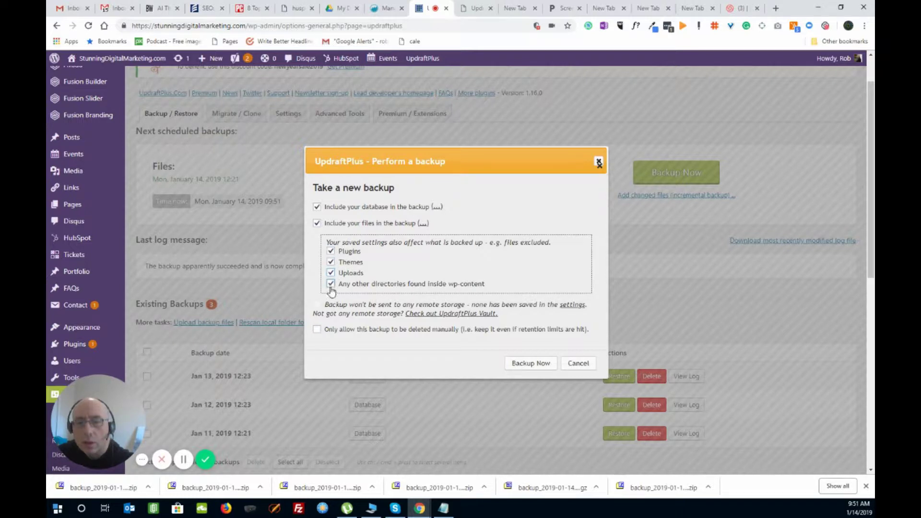
click(542, 366)
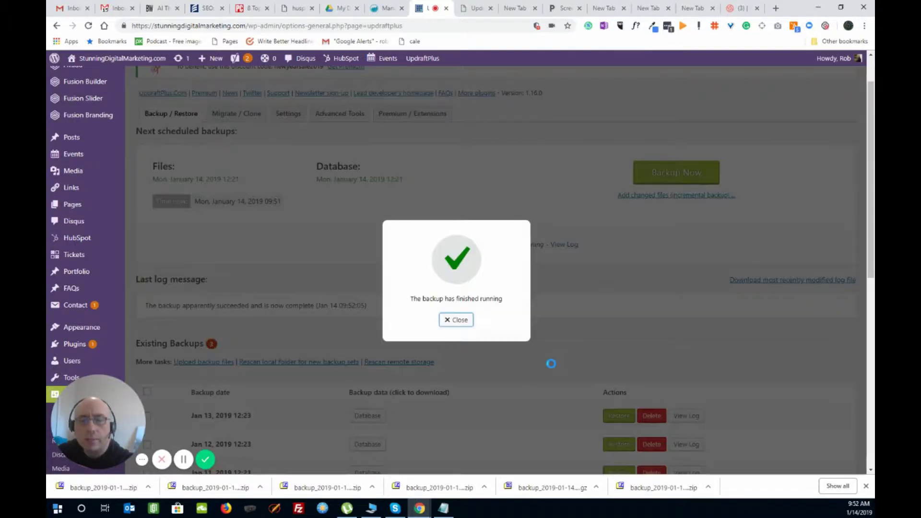
click(453, 326)
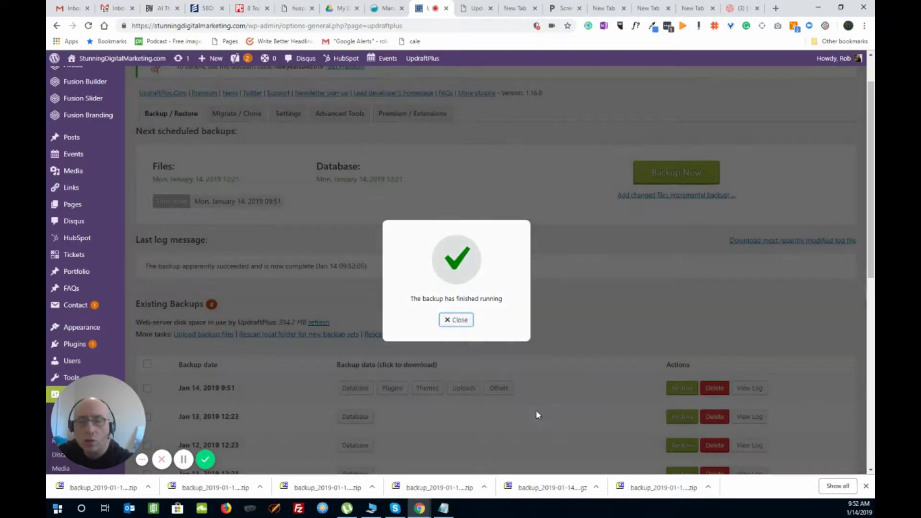
Step: Start downloading the database part of the Jan 14, 2019 9:51 backup to the computer
scroll(604, 176, down, 1)
scroll(604, 175, down, 3)
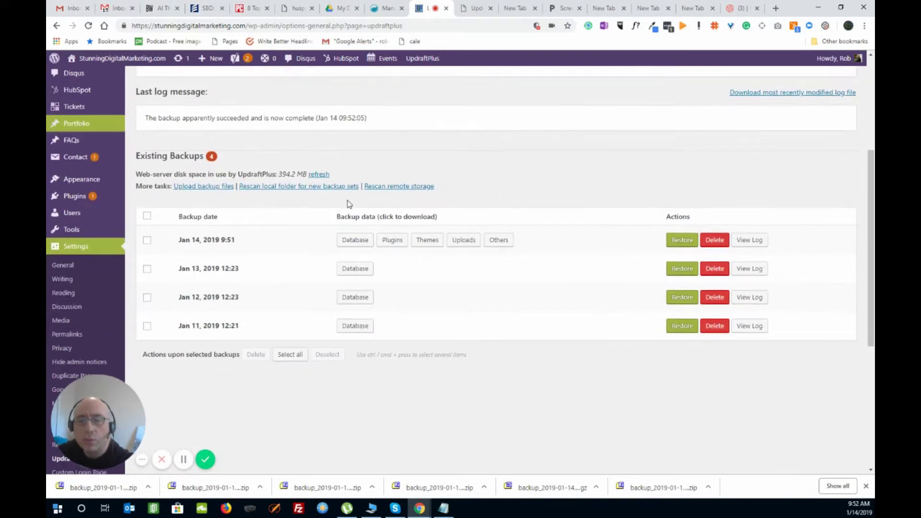
click(361, 241)
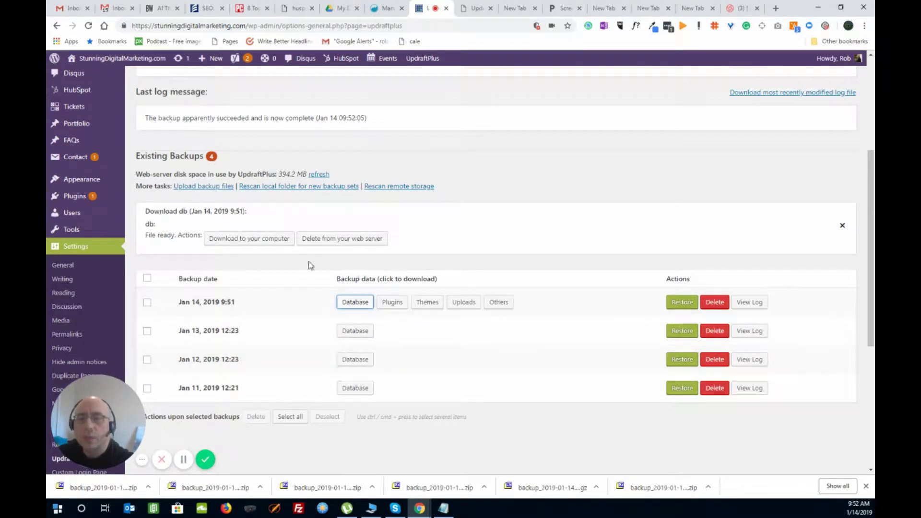
click(269, 242)
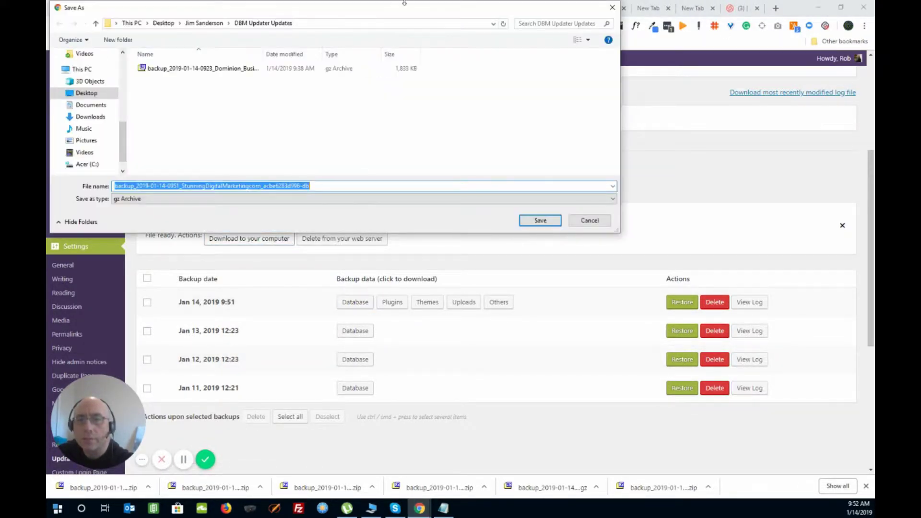
Step: Create a folder named "sdm jan 14" on the Desktop and save the database archive in it
click(163, 23)
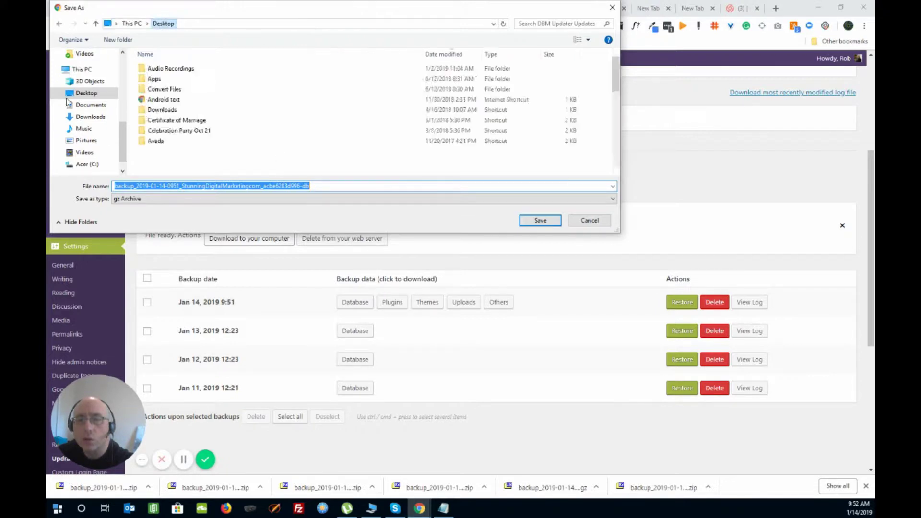
click(330, 78)
right_click(330, 77)
mouse_move(307, 179)
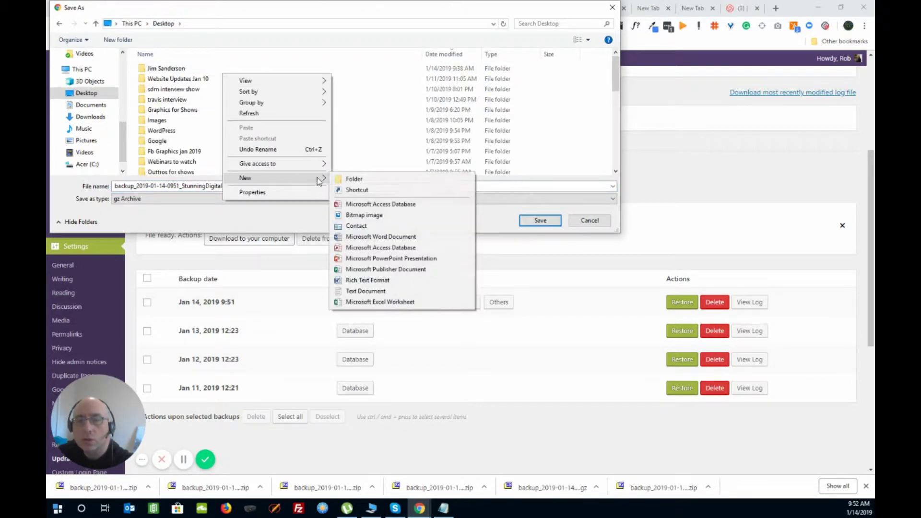
click(350, 179)
text(s)
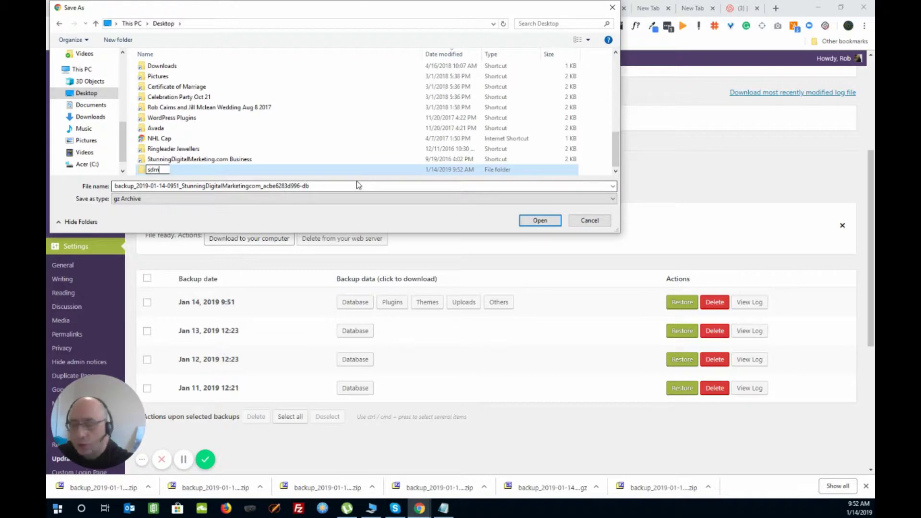
text(dm )
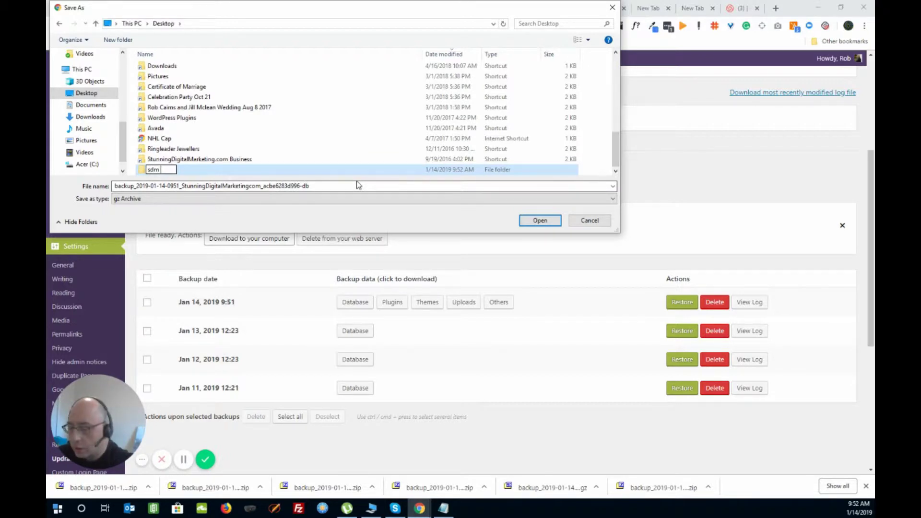
text(jan 14)
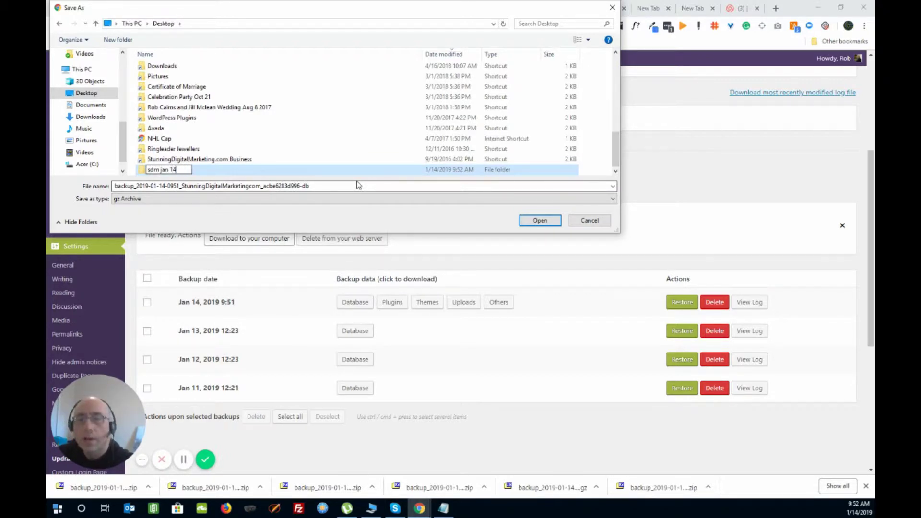
key(Return)
key(Return)
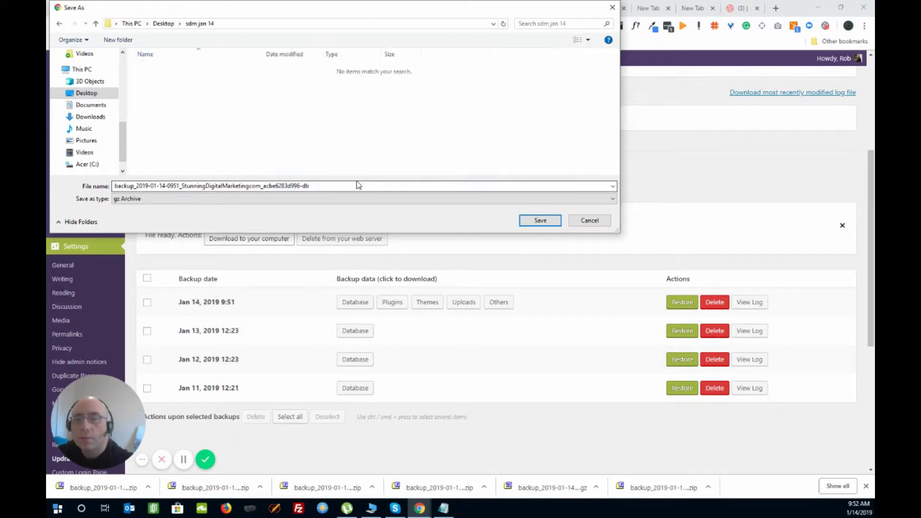
click(551, 223)
Step: Download all four plugins archives of the Jan 14, 2019 9:51 backup into the "sdm jan 14" folder
click(391, 302)
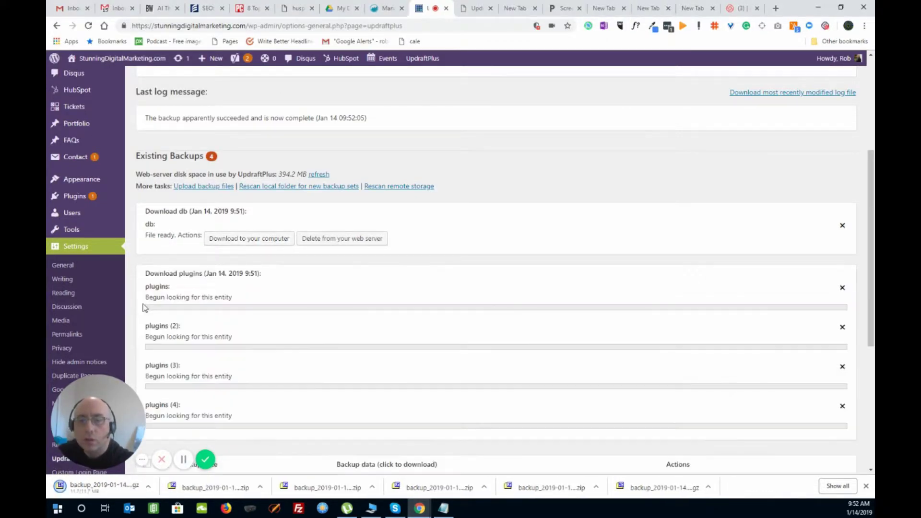
scroll(482, 287, down, 2)
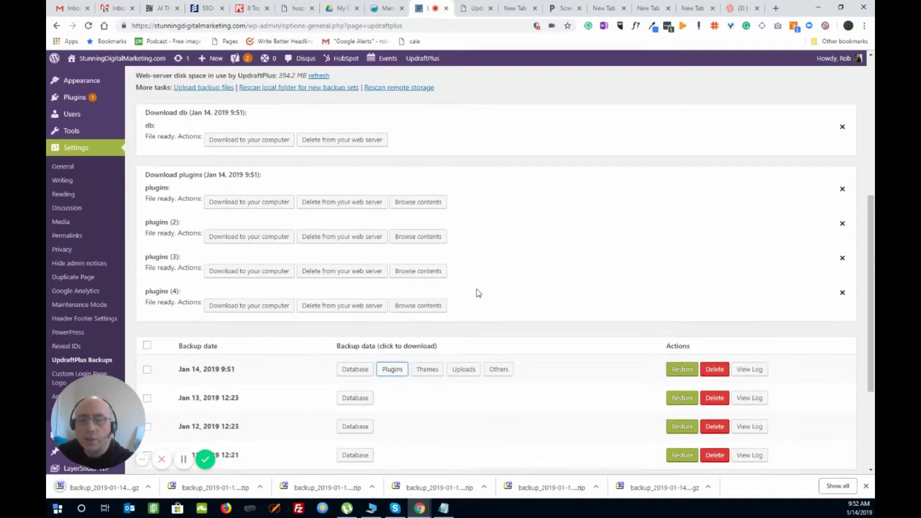
click(247, 202)
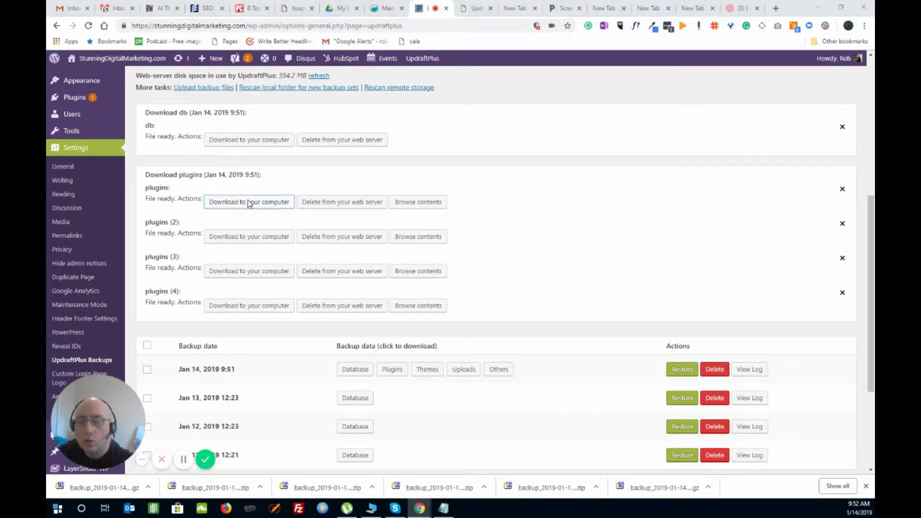
click(531, 222)
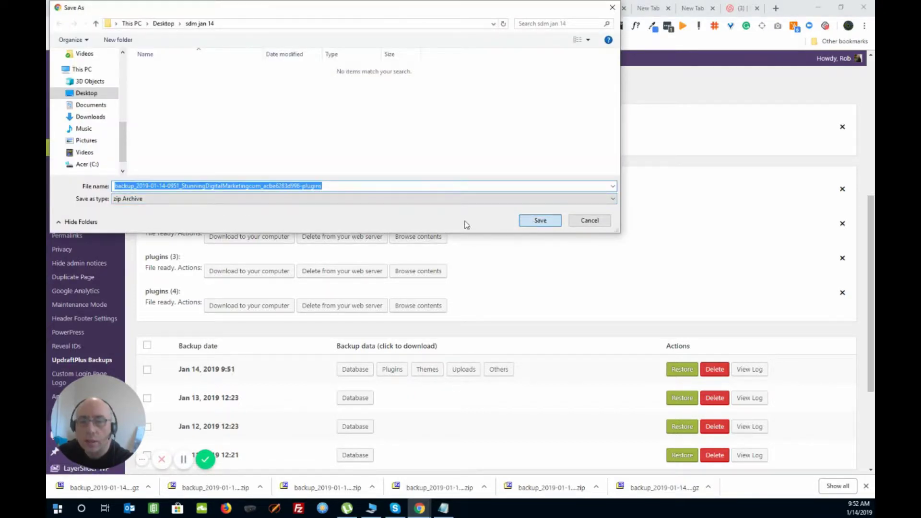
click(269, 244)
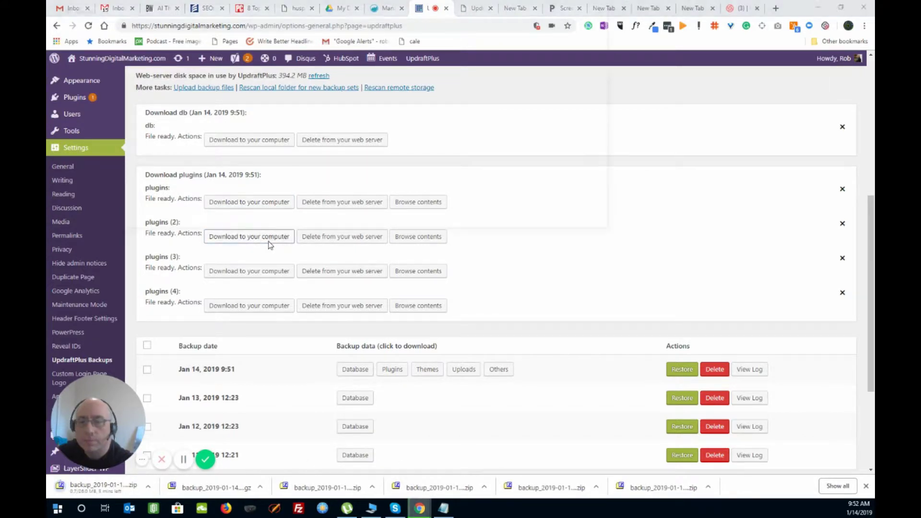
click(535, 225)
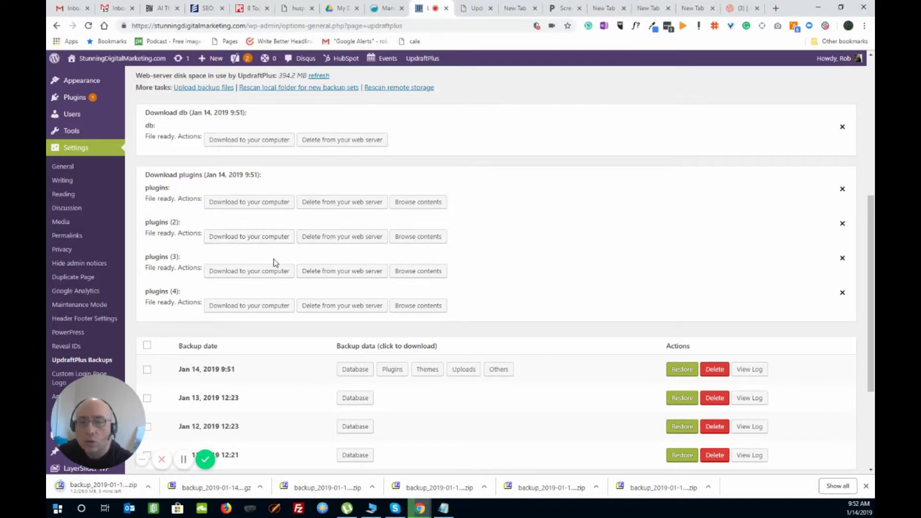
click(276, 271)
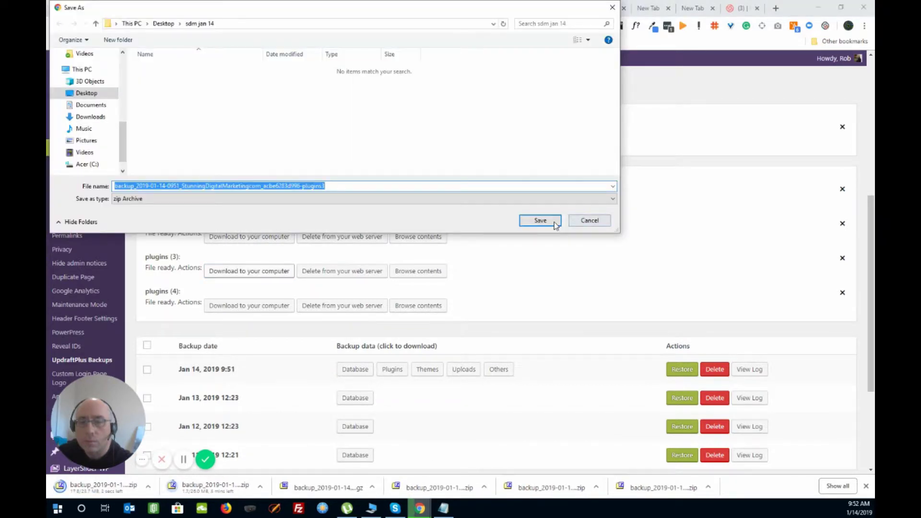
click(551, 220)
click(288, 308)
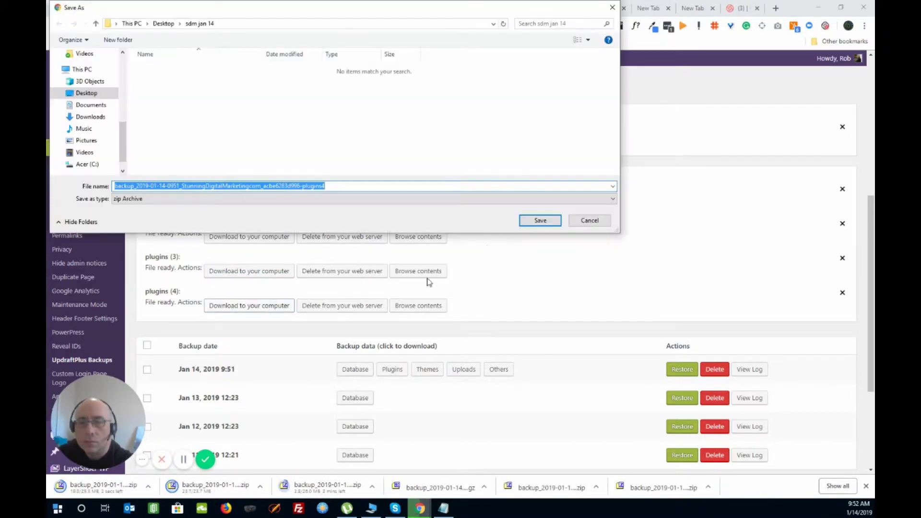
click(535, 222)
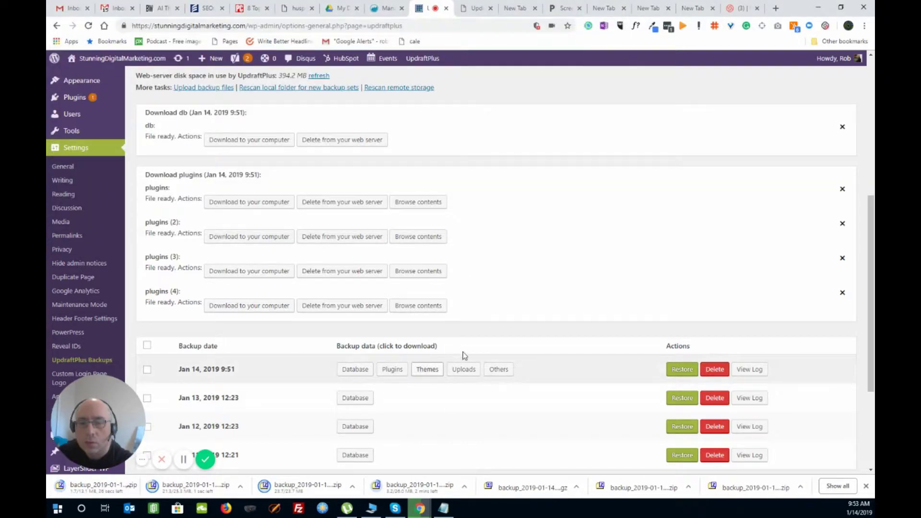
Step: Download the themes archive of the Jan 14, 2019 9:51 backup into the "sdm jan 14" folder
click(424, 371)
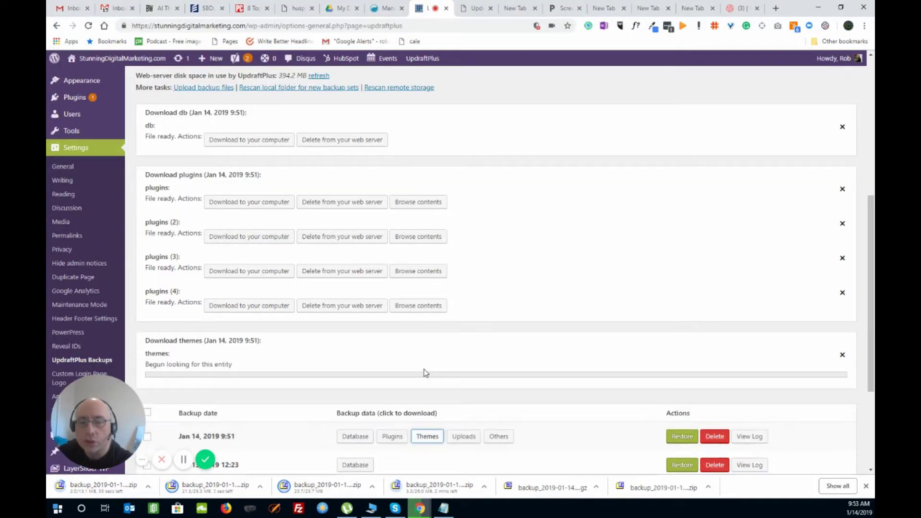
scroll(397, 305, down, 3)
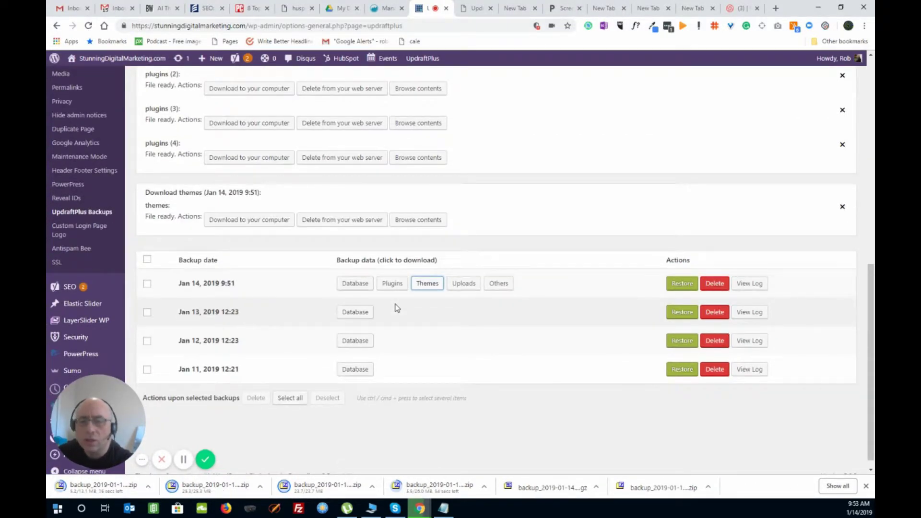
click(255, 220)
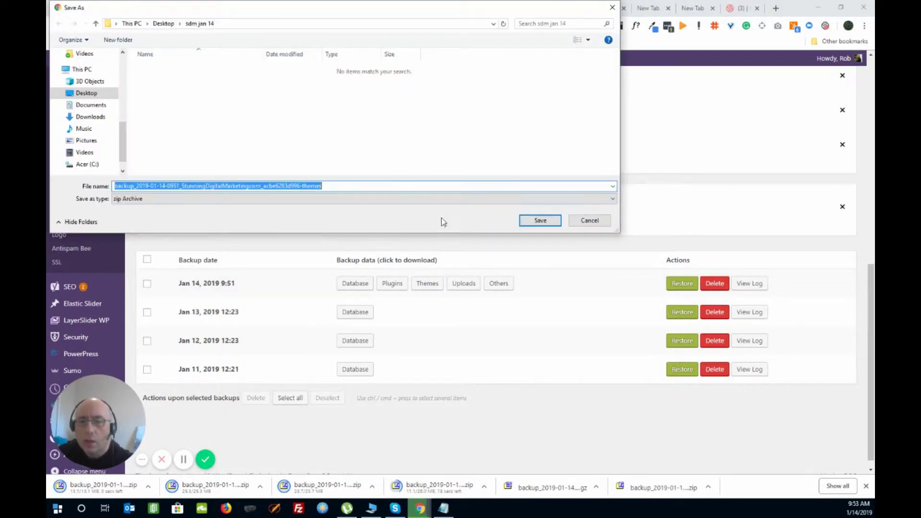
click(536, 220)
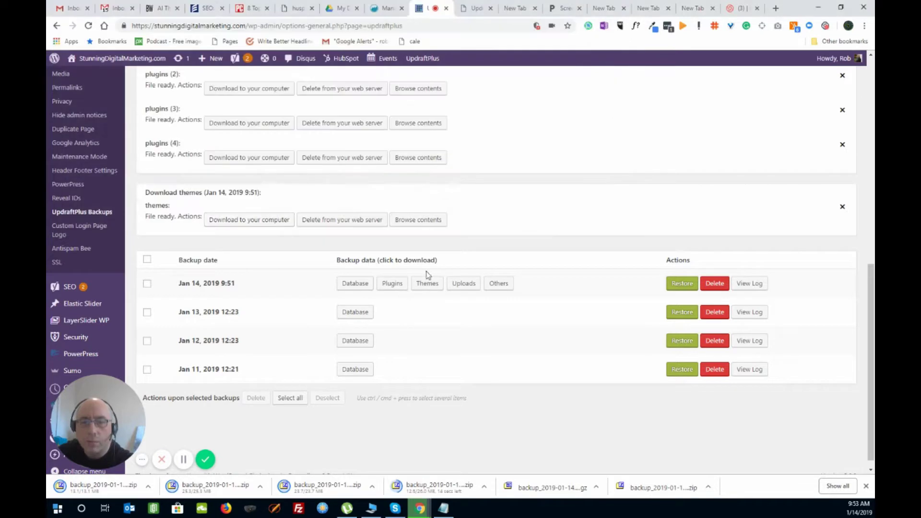
Step: Fetch the uploads archives of the Jan 14, 2019 9:51 backup and save uploads and uploads (2) in the "sdm jan 14" folder
click(466, 286)
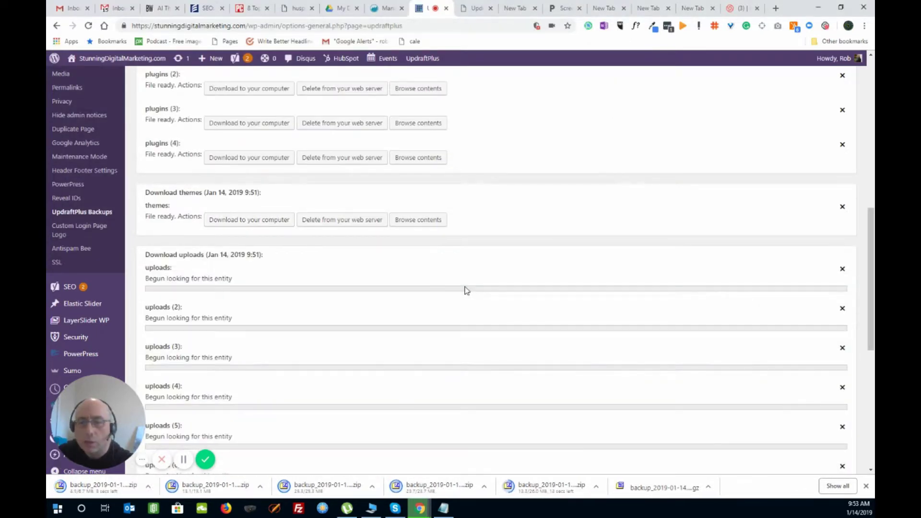
scroll(473, 290, down, 2)
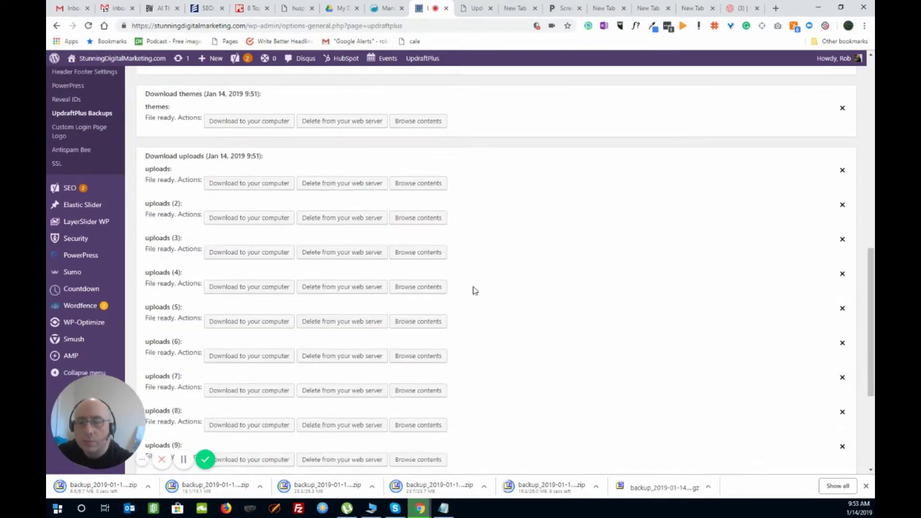
scroll(473, 290, up, 1)
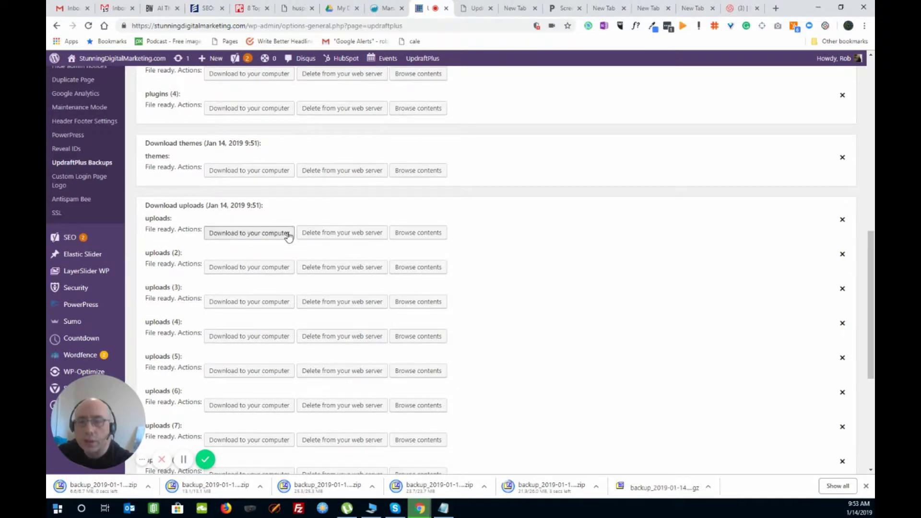
click(289, 235)
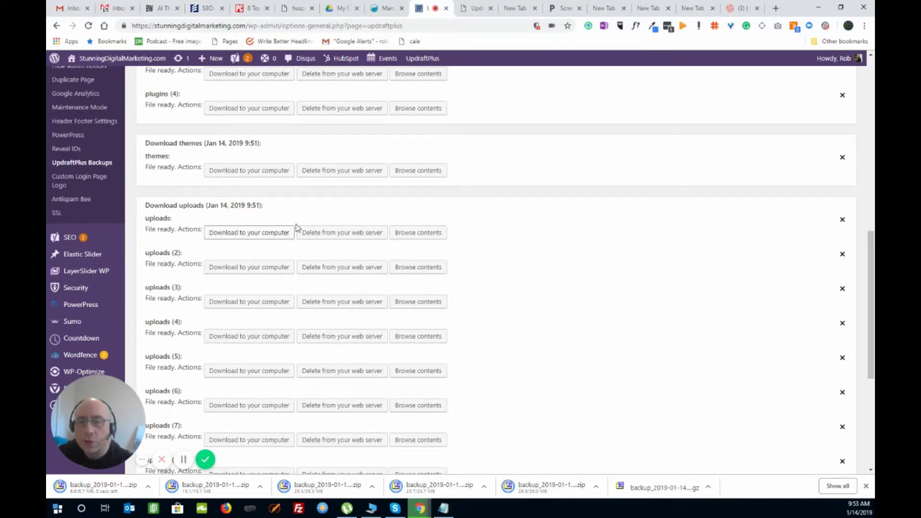
click(530, 222)
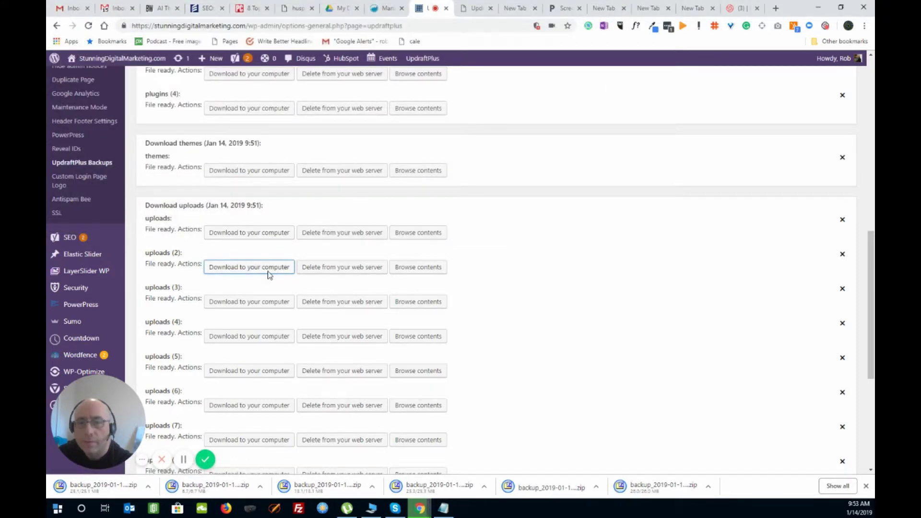
click(267, 271)
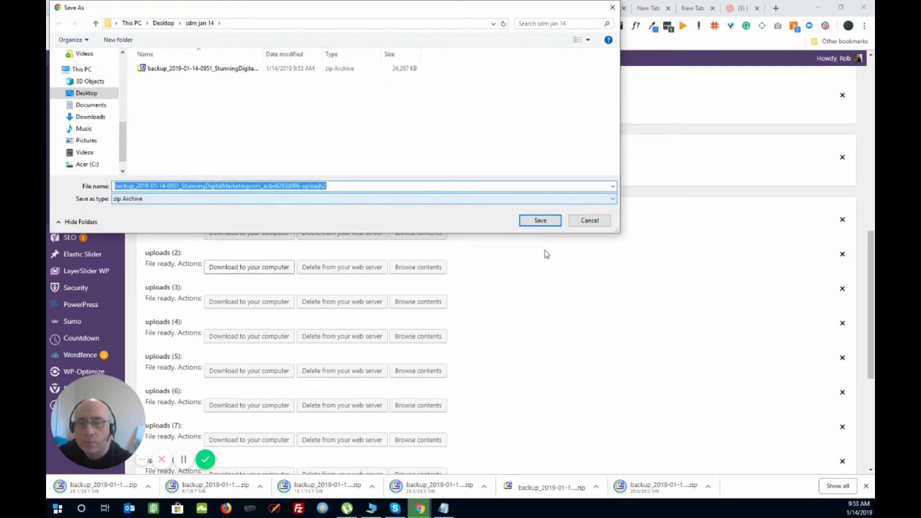
click(543, 222)
Step: Download the uploads (3), (4), (5) and (6) archives into the "sdm jan 14" folder
click(259, 304)
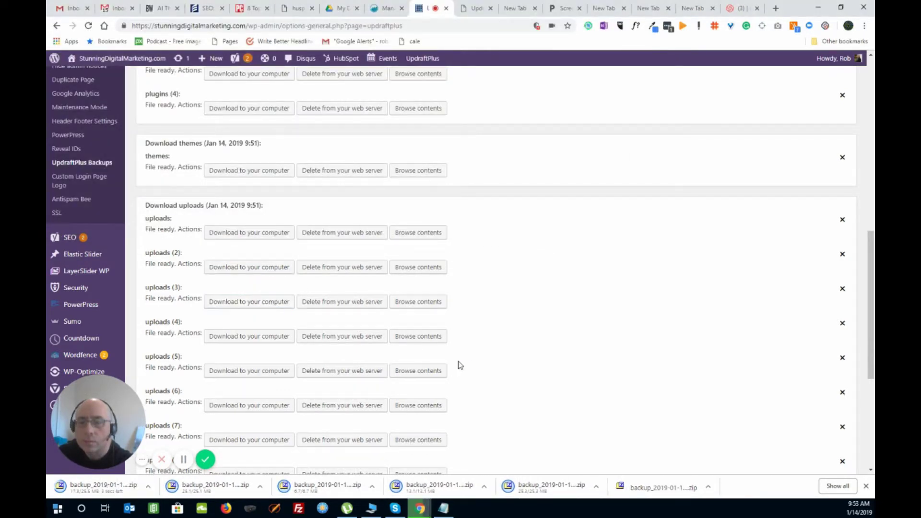
click(540, 221)
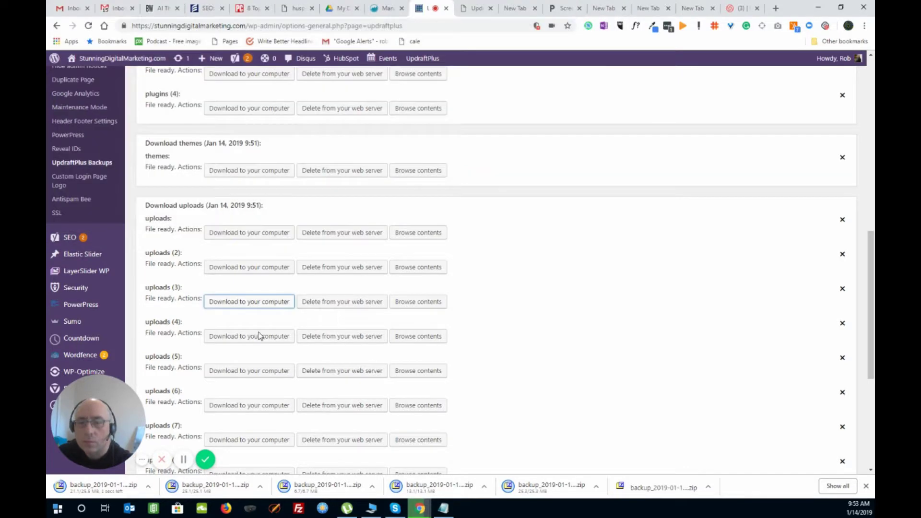
click(261, 337)
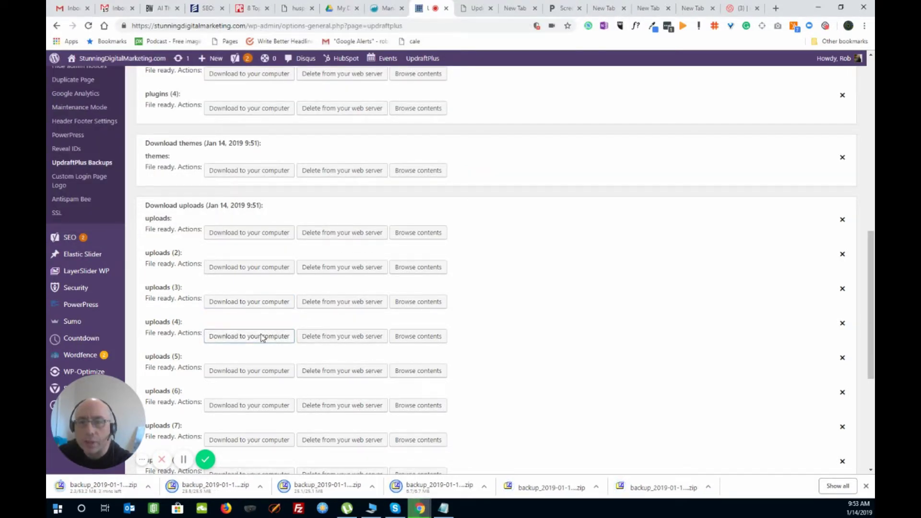
click(534, 221)
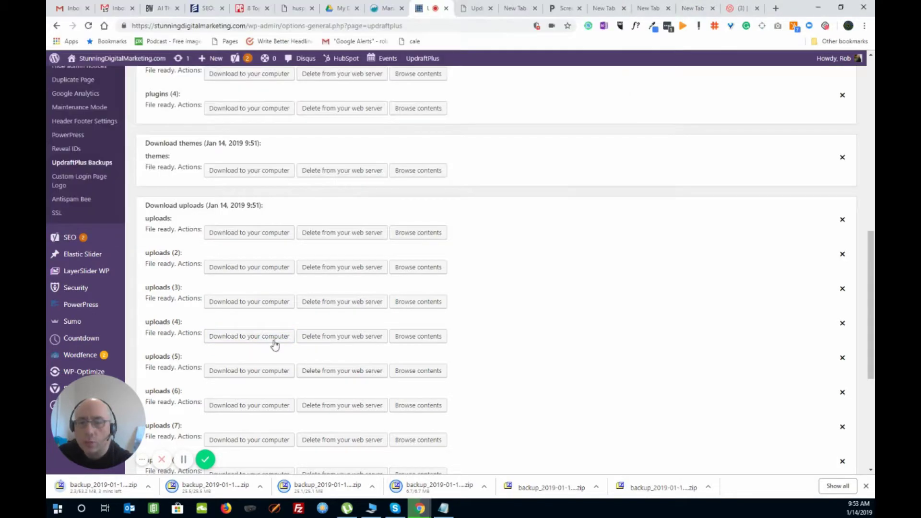
scroll(242, 348, down, 1)
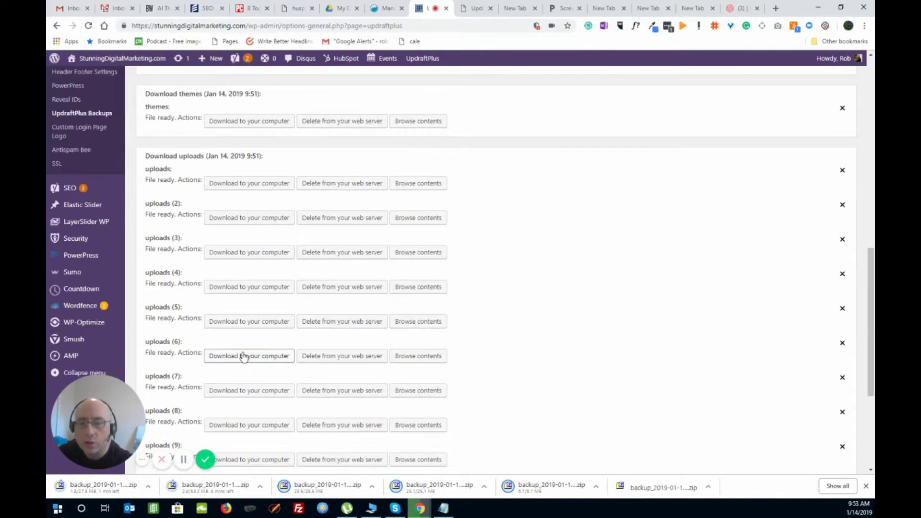
click(259, 322)
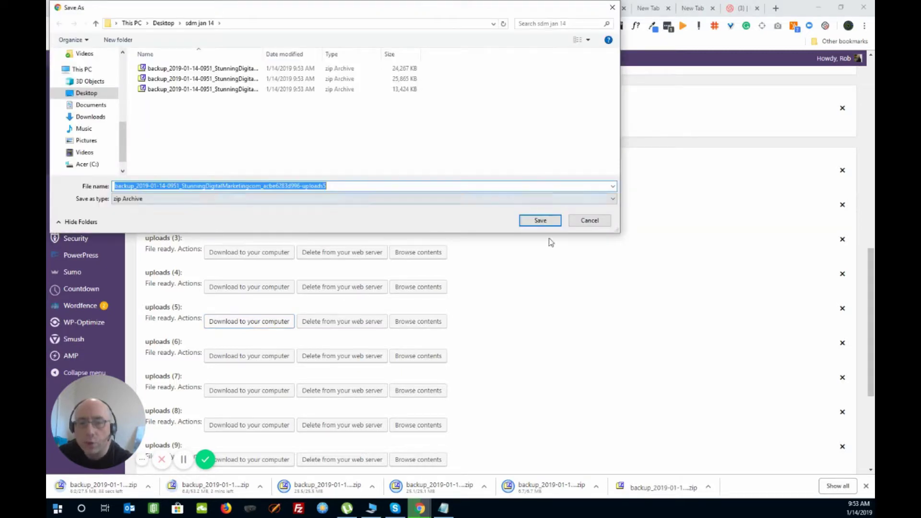
click(539, 220)
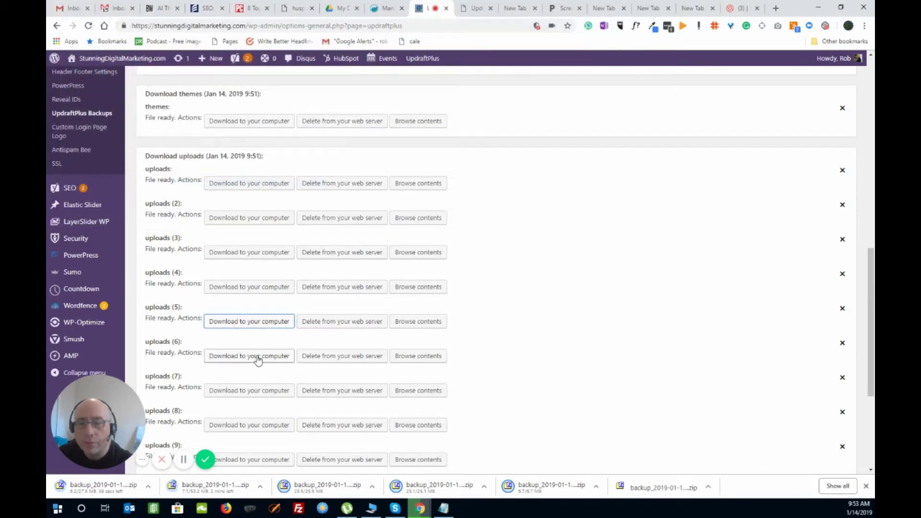
click(257, 358)
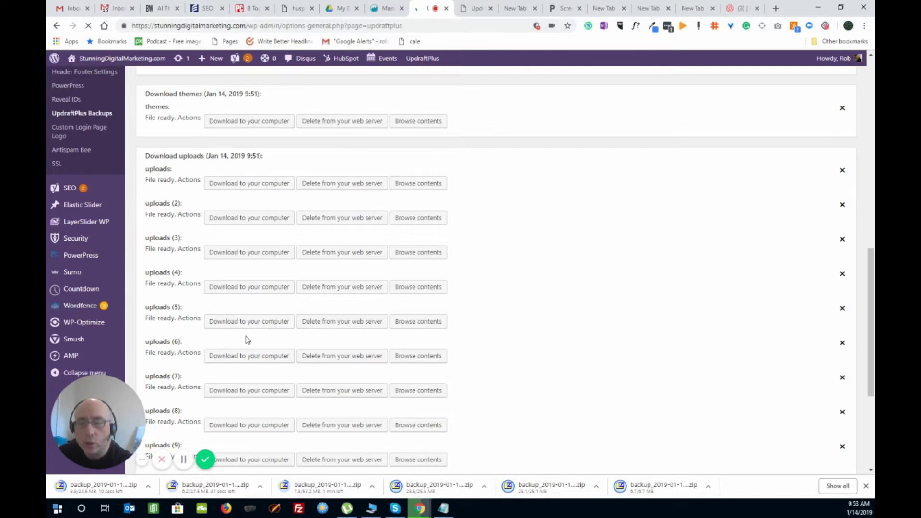
click(269, 356)
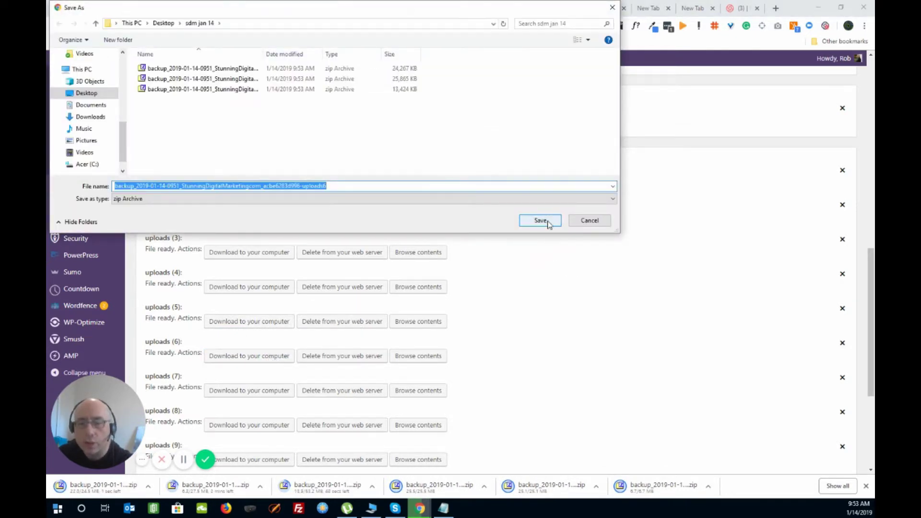
click(551, 220)
Step: Download the remaining uploads archives, (7), (8) and (9), into the "sdm jan 14" folder
click(260, 390)
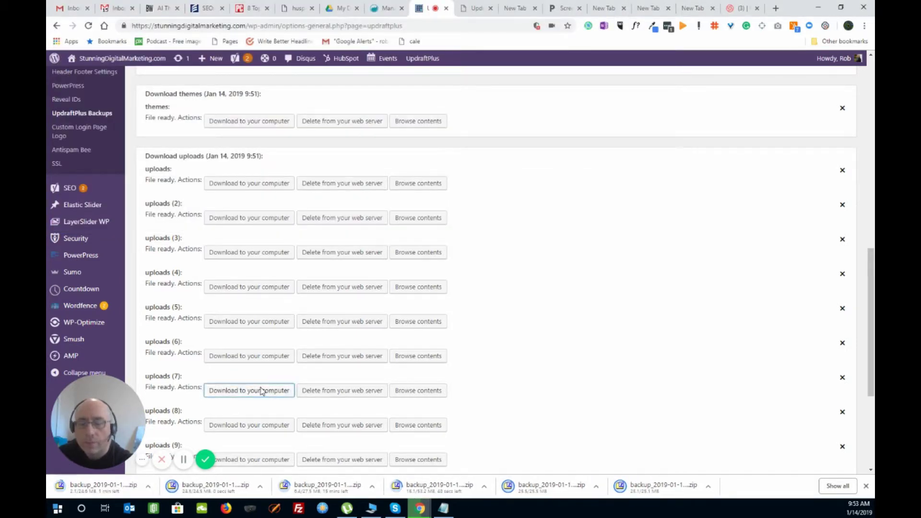
click(532, 220)
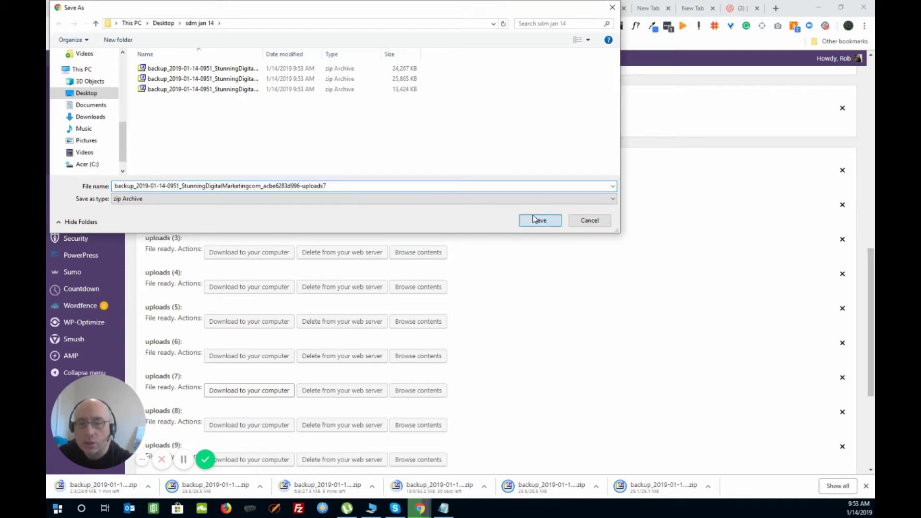
click(263, 426)
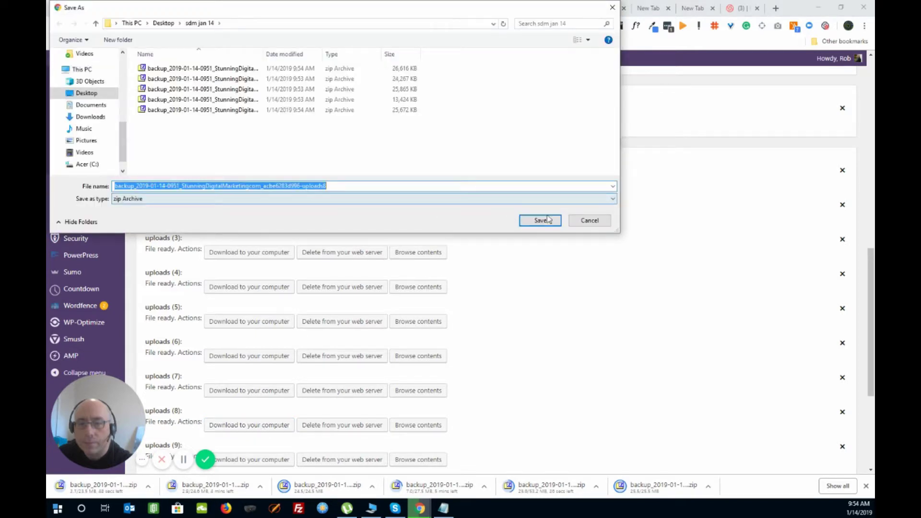
click(541, 220)
scroll(285, 331, down, 3)
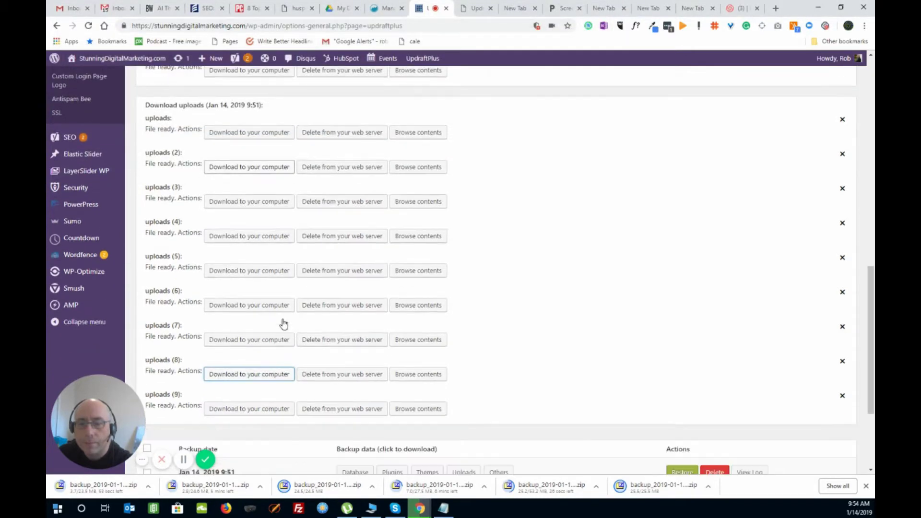
scroll(267, 302, down, 1)
click(269, 262)
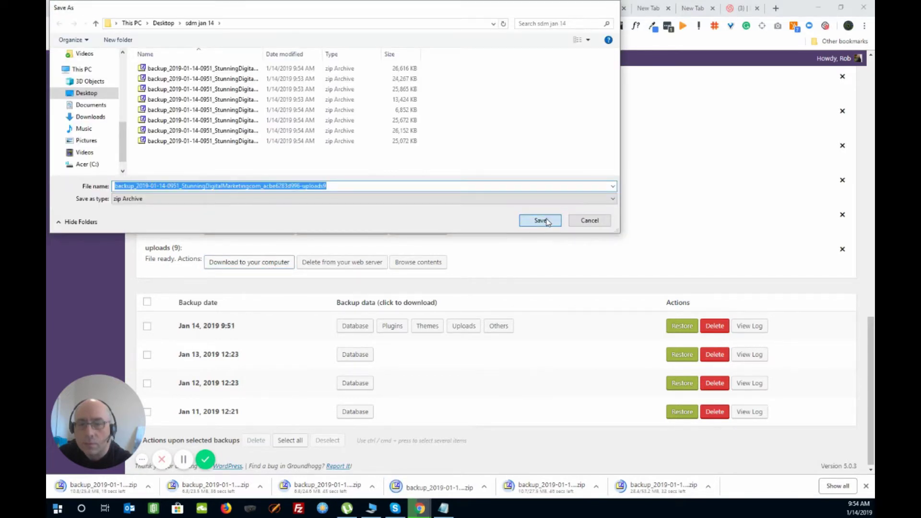
click(539, 220)
click(499, 325)
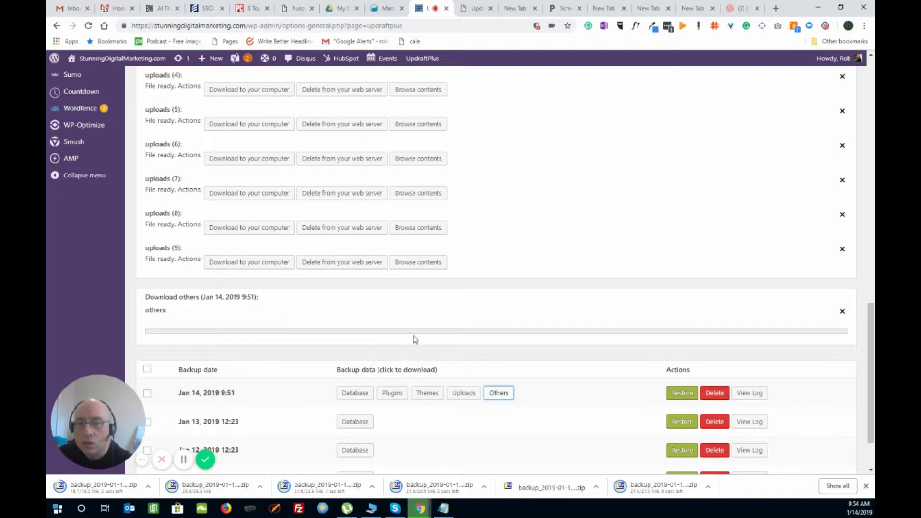
double_click(499, 394)
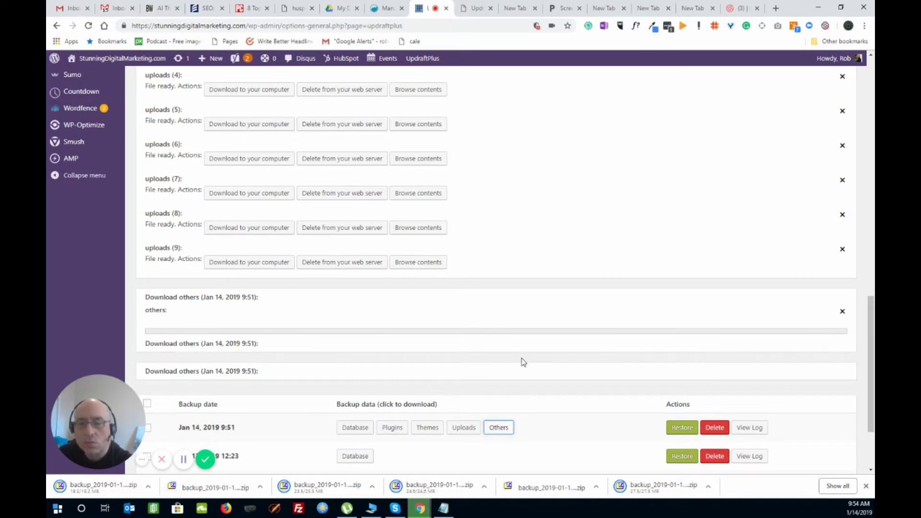
click(844, 313)
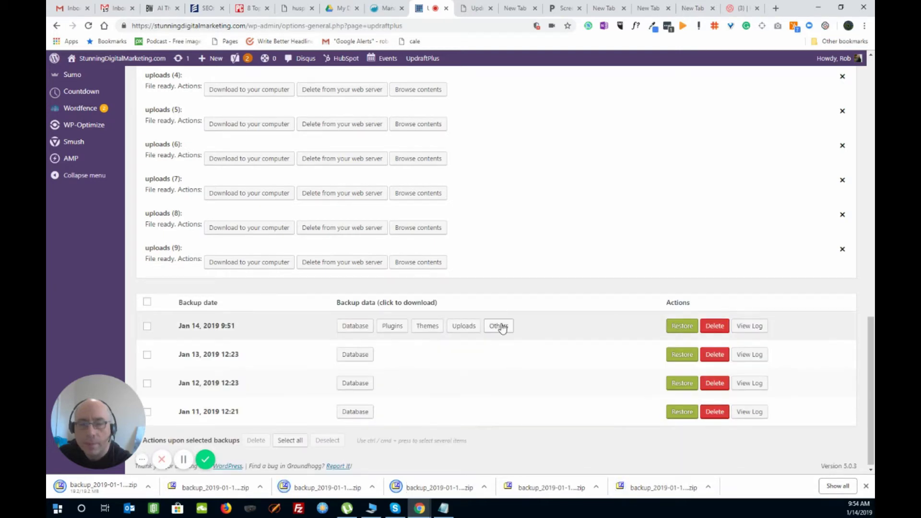
Step: Fetch the others archive of the Jan 14, 2019 9:51 backup and save it in the "sdm jan 14" folder
click(498, 326)
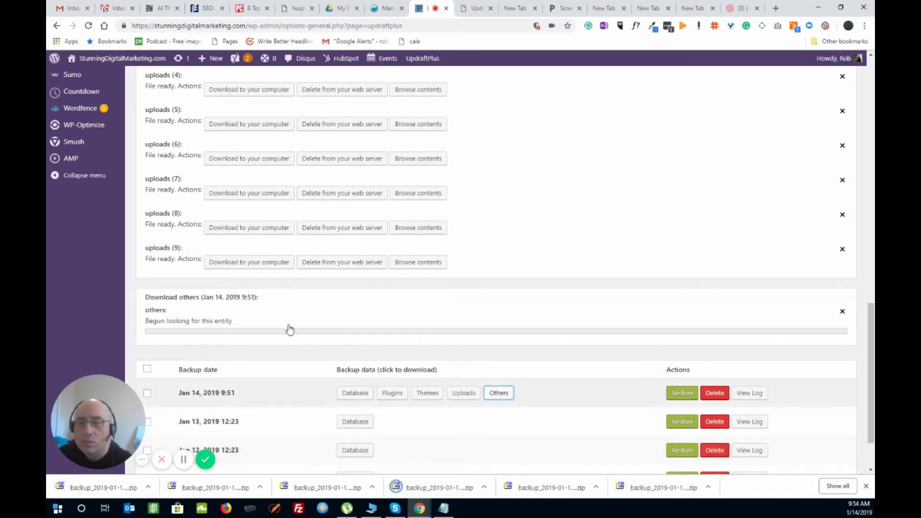
click(273, 328)
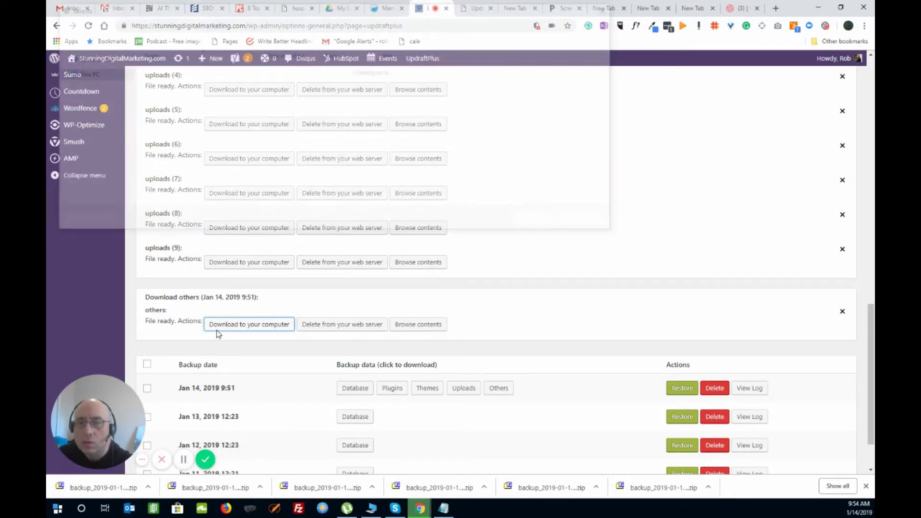
click(541, 220)
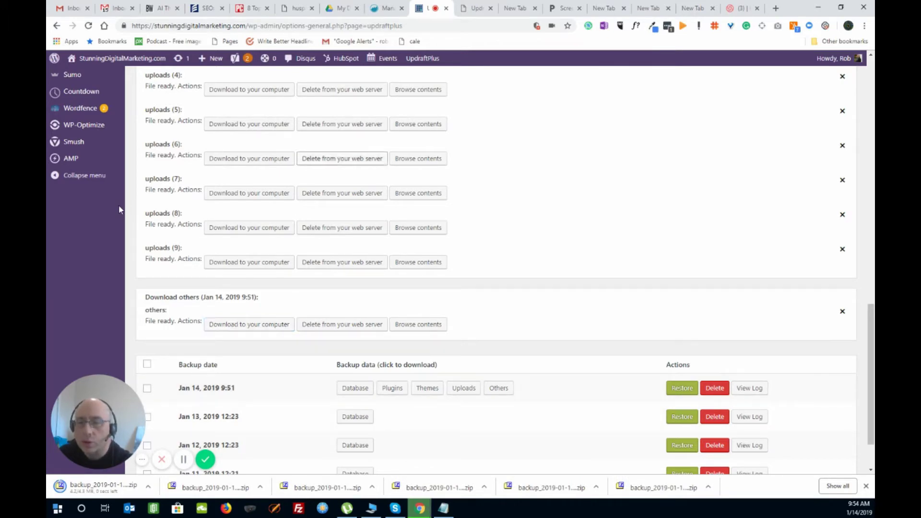
Step: Update the WP-Optimize plugin to version 2.2.10 from the WordPress updates page and return to the plugins page
scroll(503, 220, up, 8)
scroll(503, 219, up, 7)
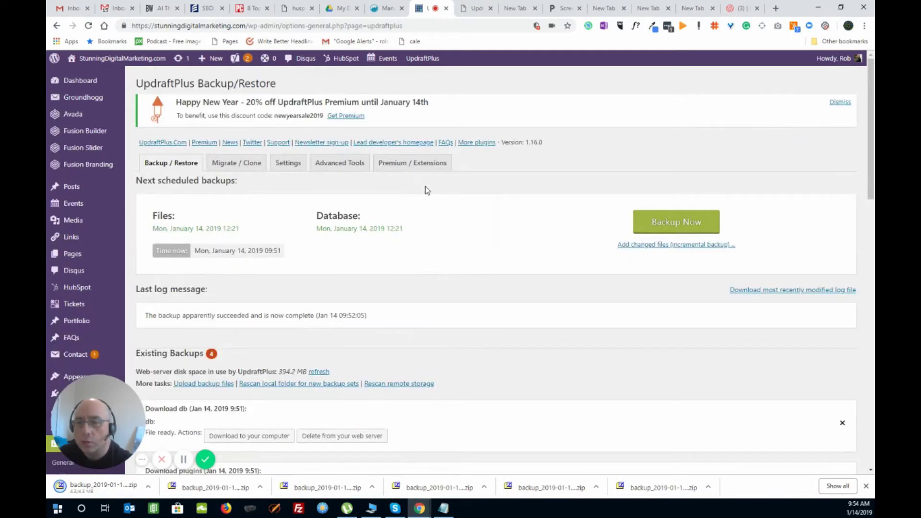
mouse_move(98, 87)
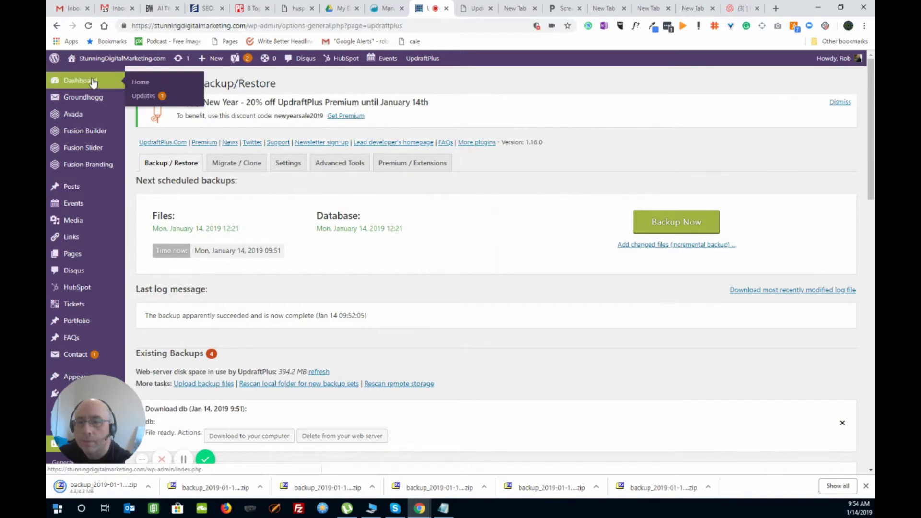
click(150, 97)
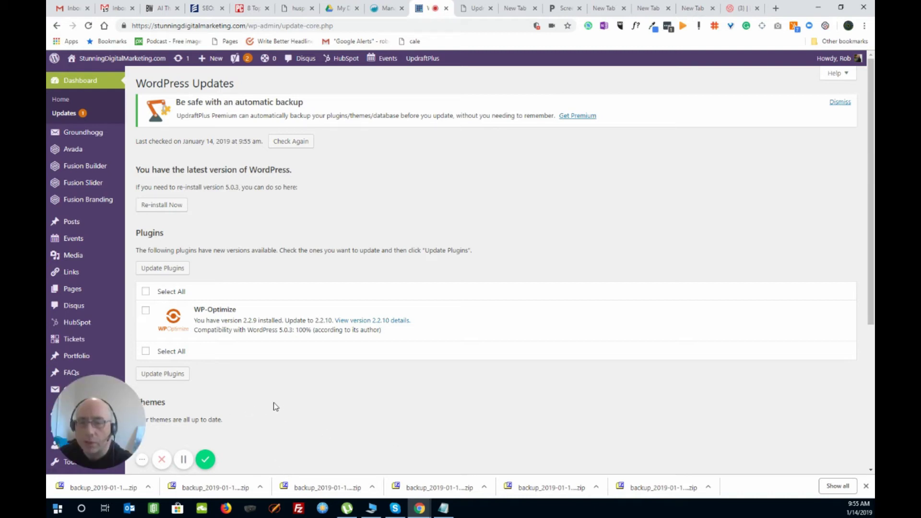
click(146, 292)
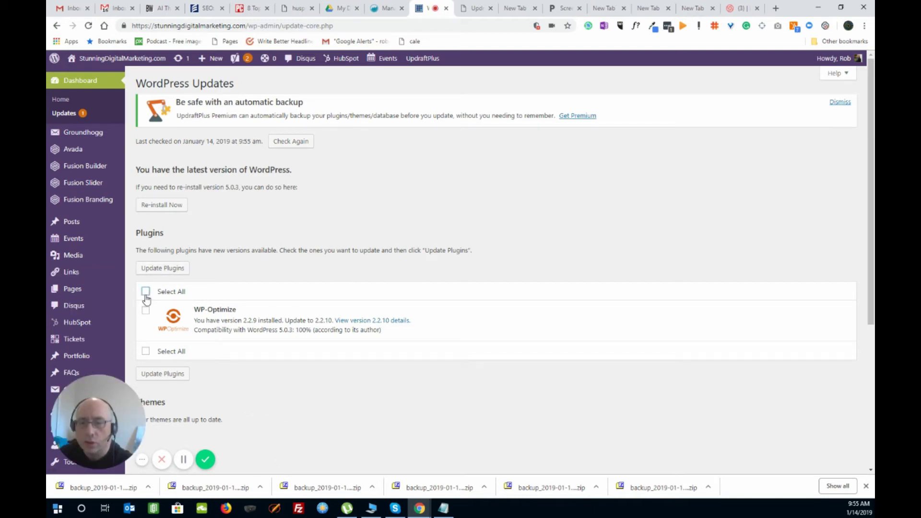
click(173, 272)
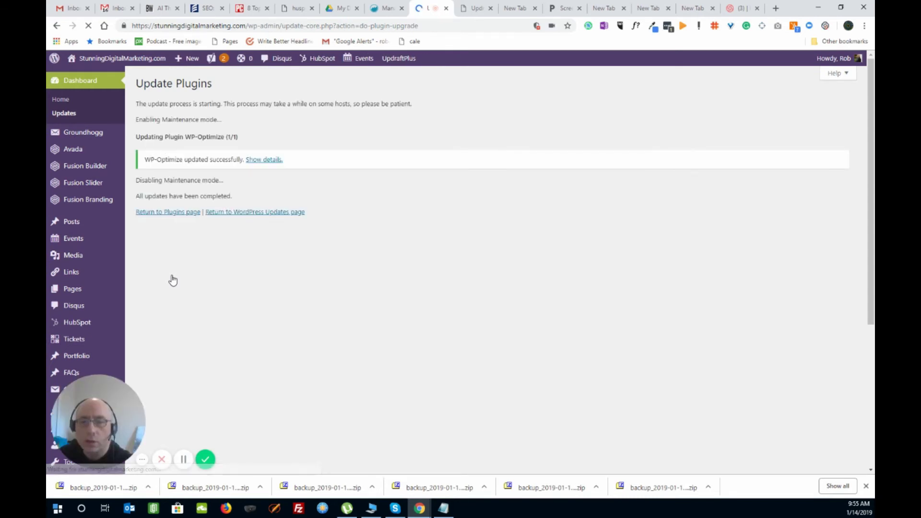
click(185, 216)
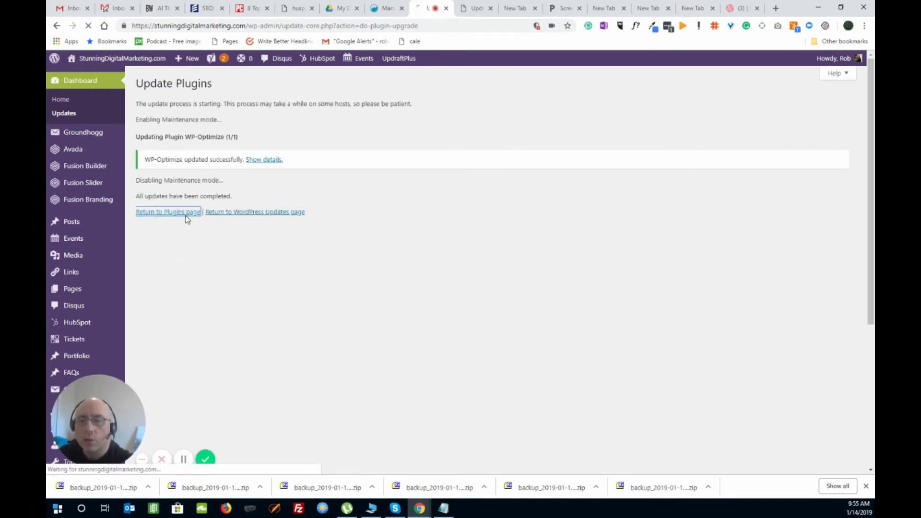
mouse_move(79, 138)
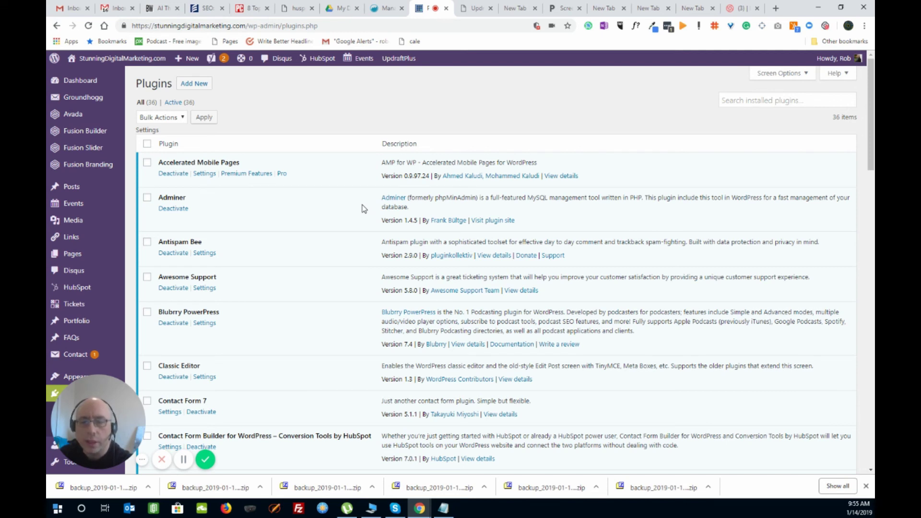
click(204, 462)
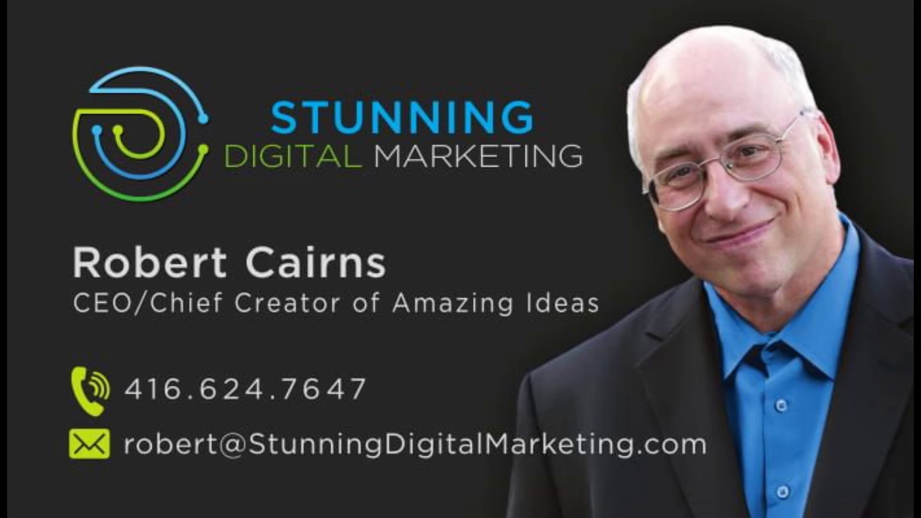